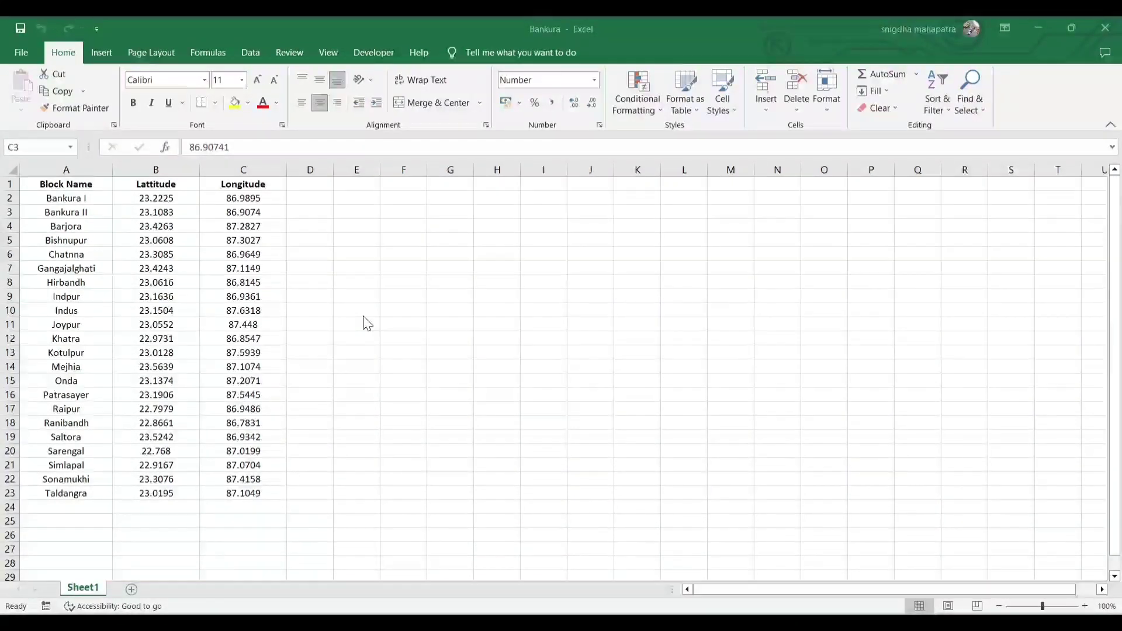
- Export the Excel block table as a CSV (Comma delimited) file named 'Bankura Blocks'
left_click(21, 52)
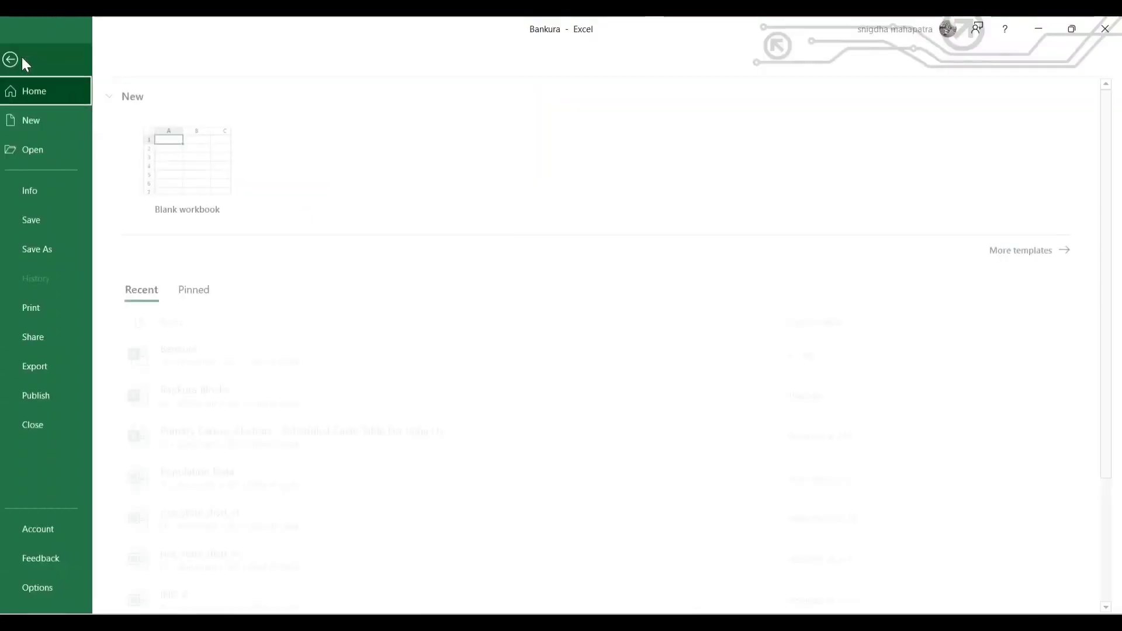
left_click(52, 367)
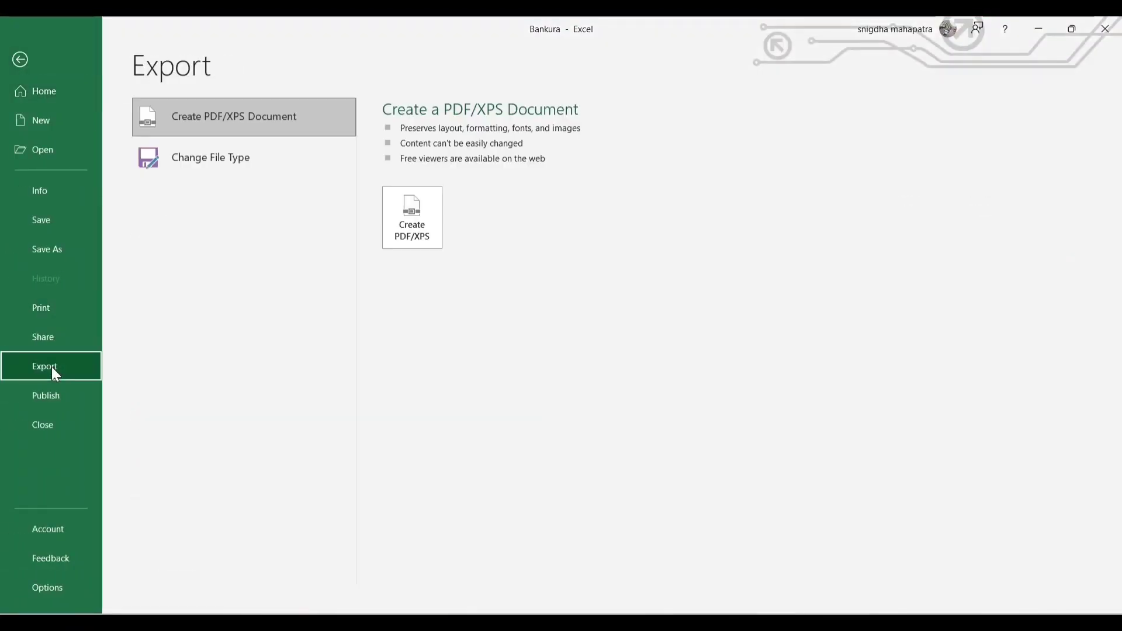
left_click(302, 163)
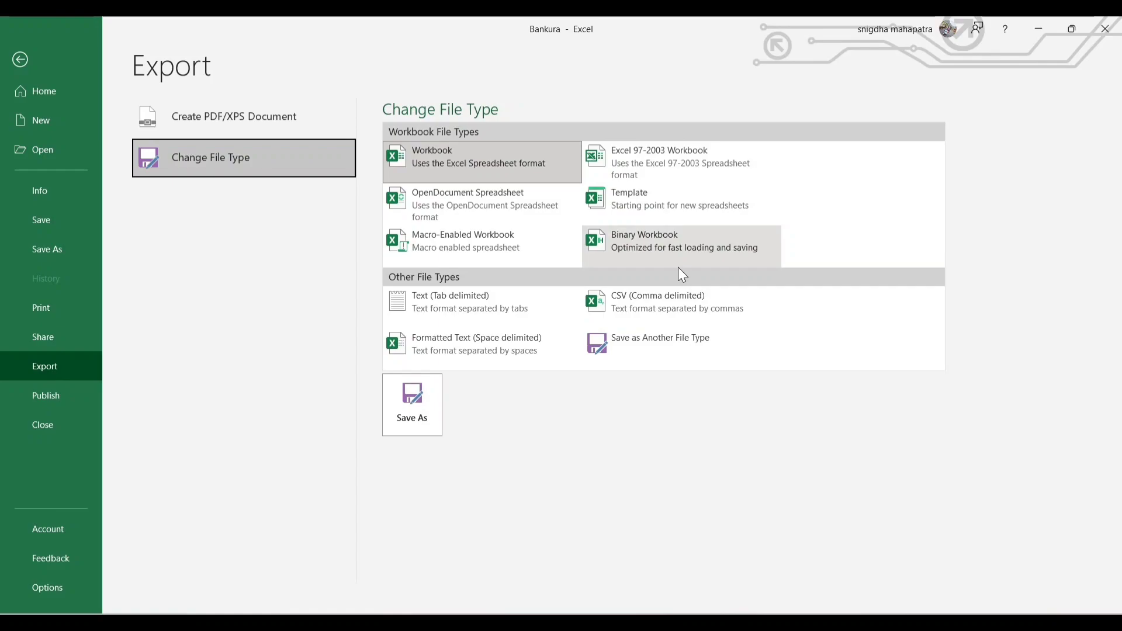
double_click(634, 299)
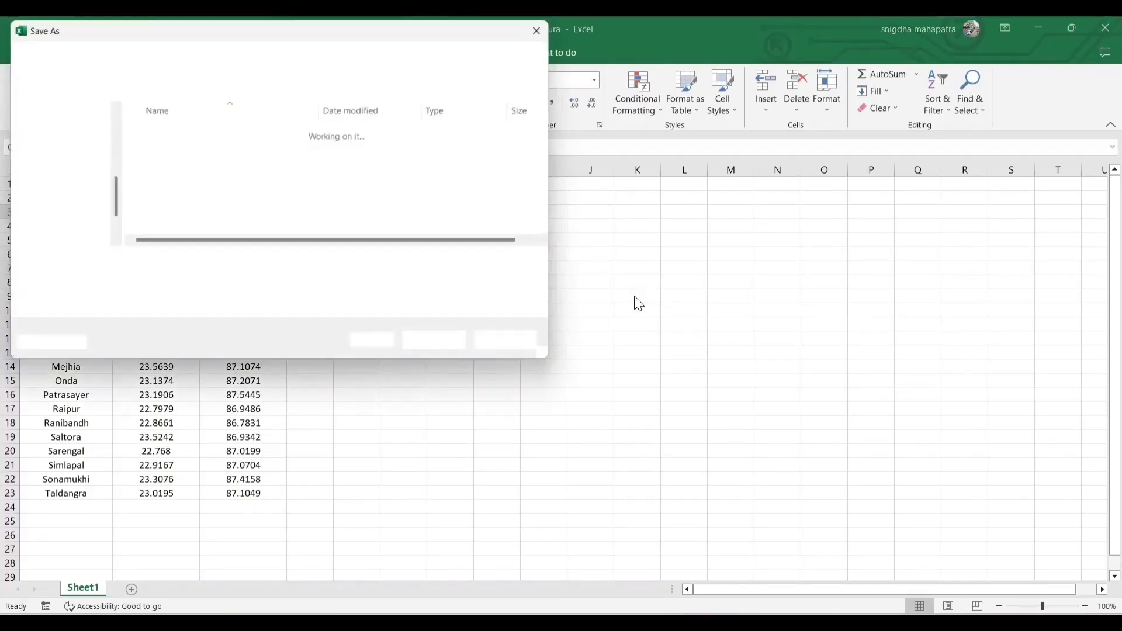
left_click(205, 262)
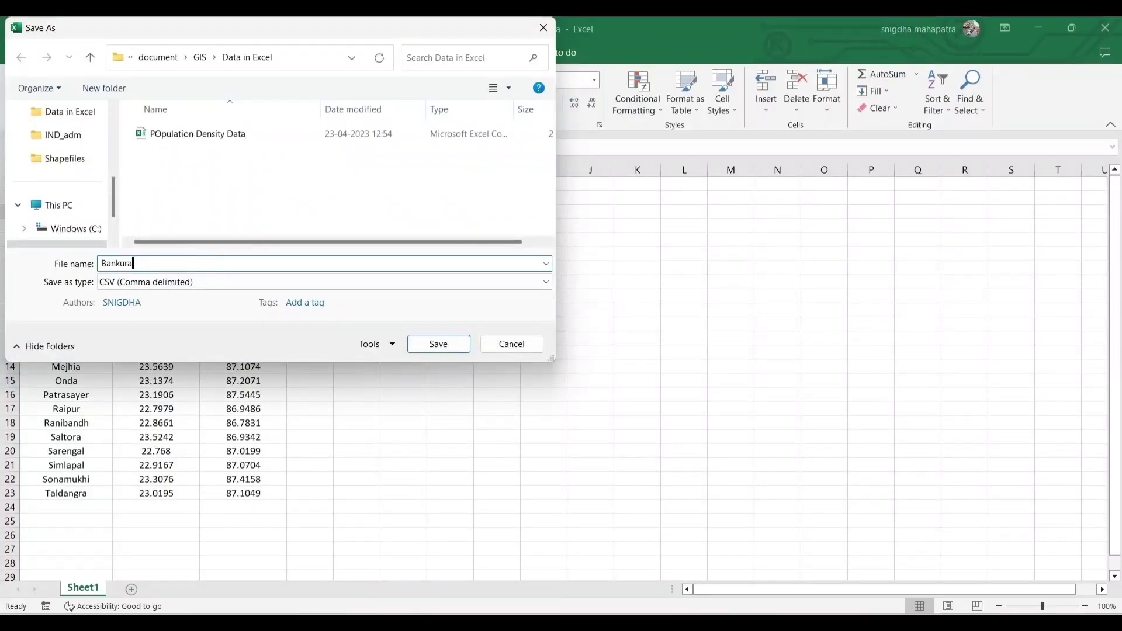
type("Blocks")
left_click(438, 344)
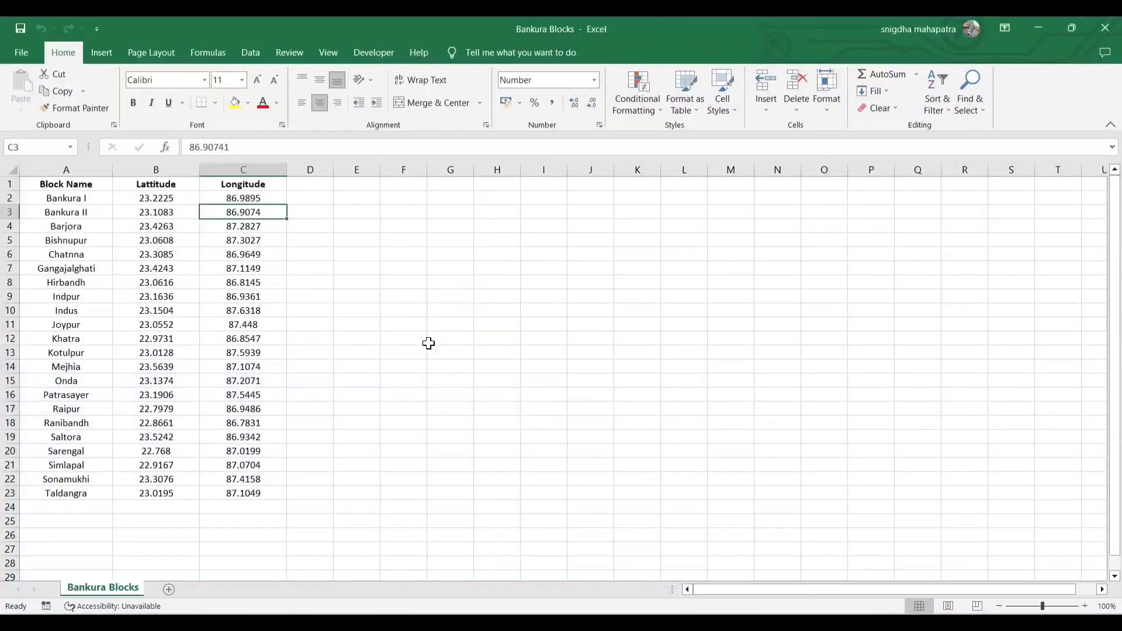
key("alt+Tab")
- Load Bankura Blocks.csv into QGIS's Add Delimited Text Layer importer
left_click(104, 39)
mouse_move(129, 88)
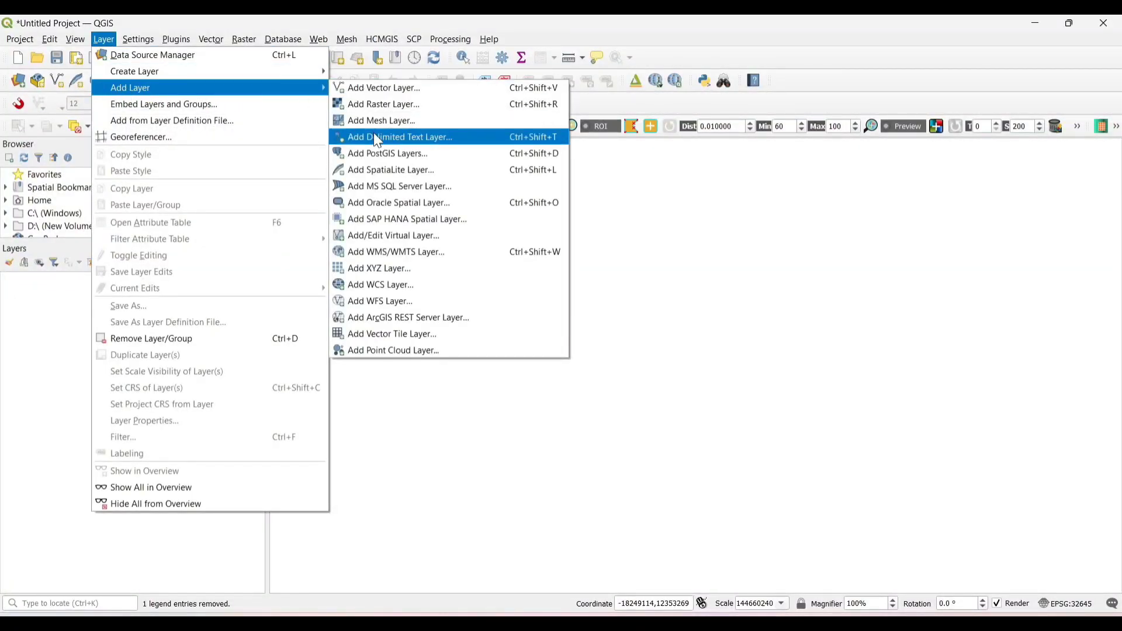
left_click(374, 136)
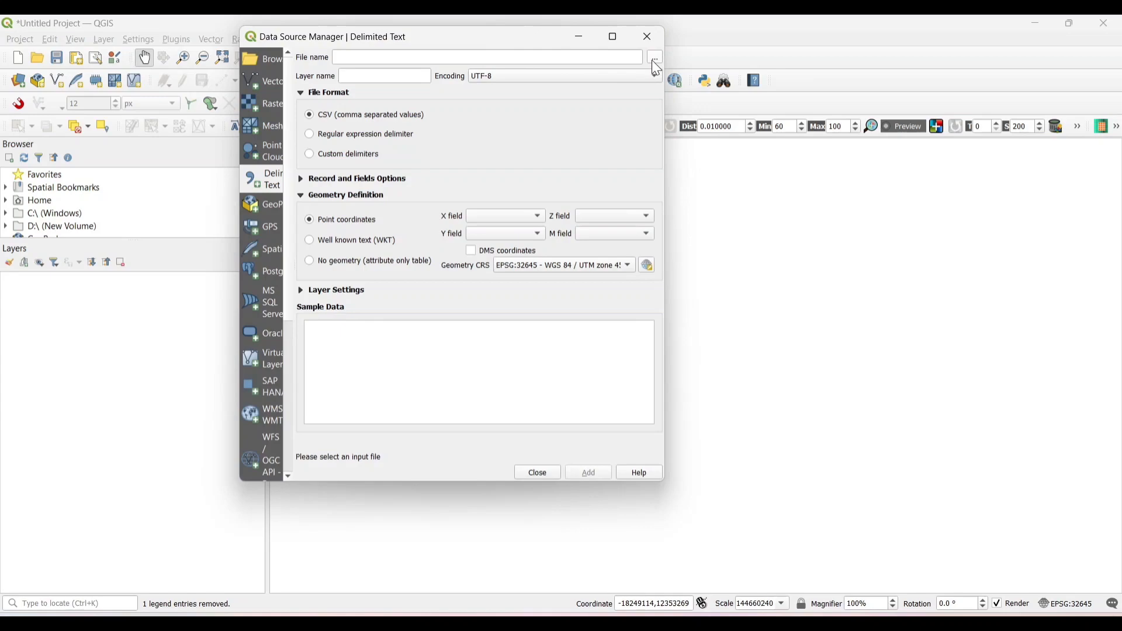
left_click(654, 60)
left_click(439, 165)
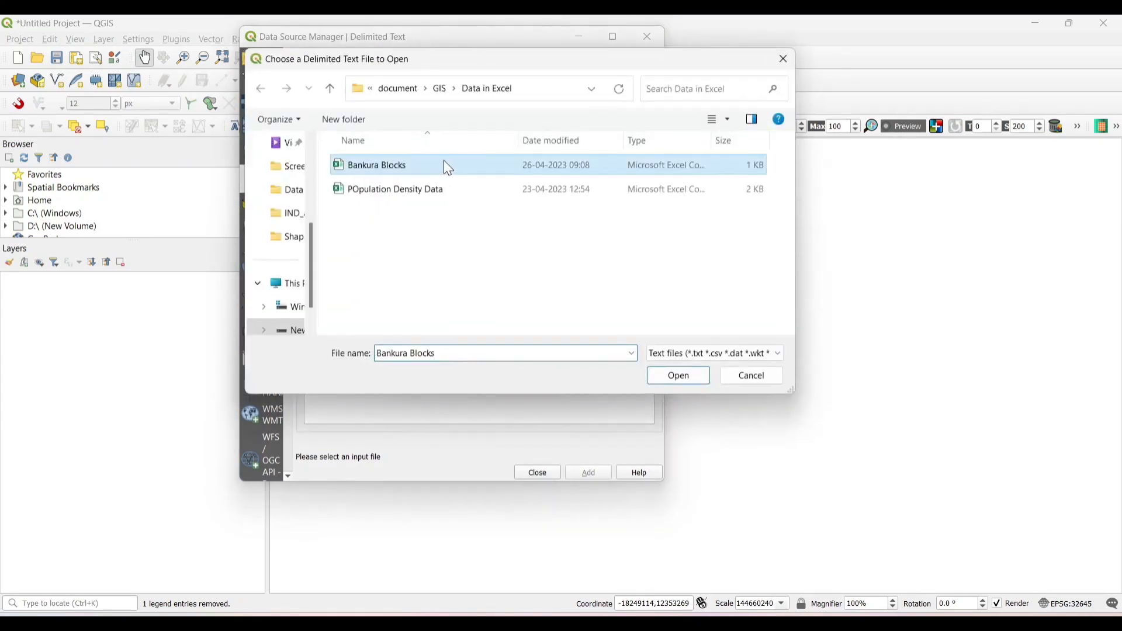
left_click(678, 375)
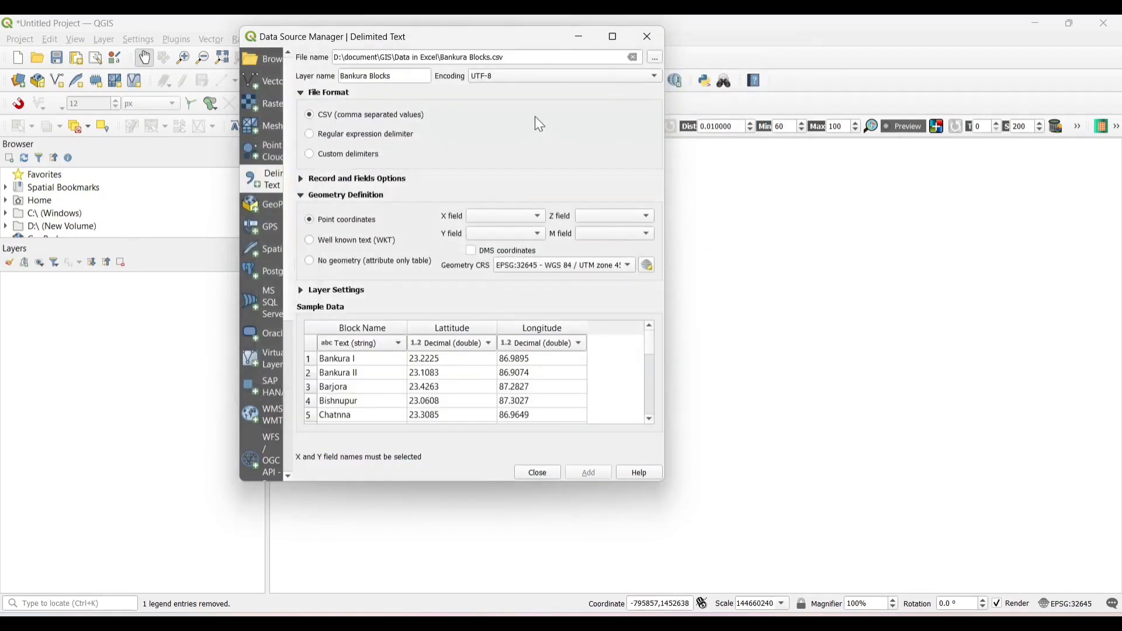
- Set point coordinates with X as Longitude, Y as Lattitude and CRS EPSG:4326 (WGS 84)
left_click(628, 265)
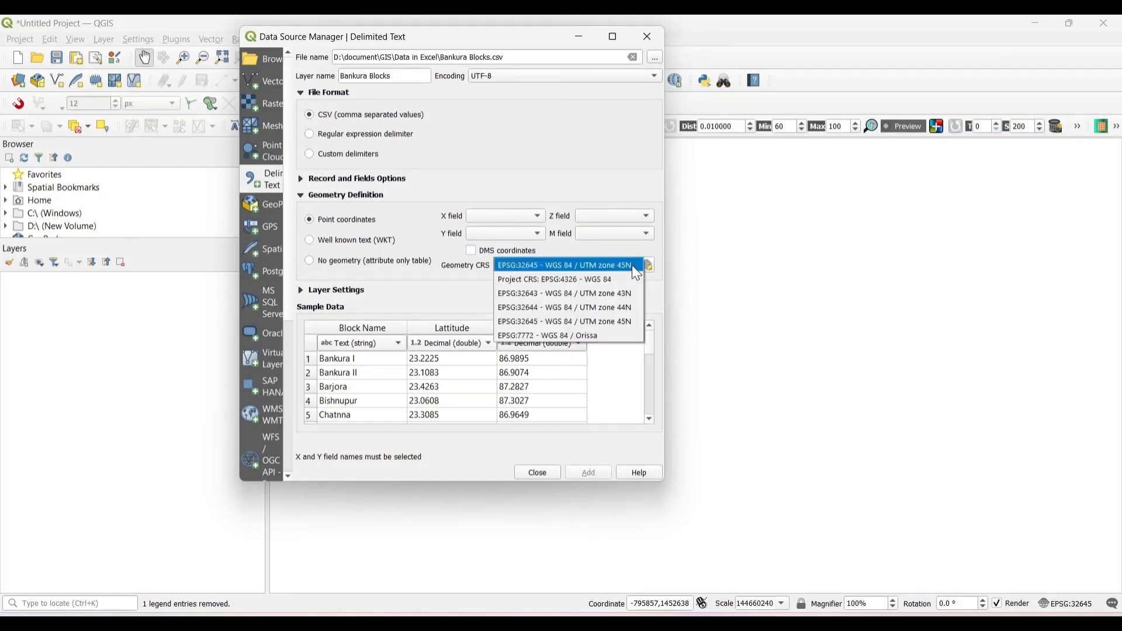
left_click(603, 280)
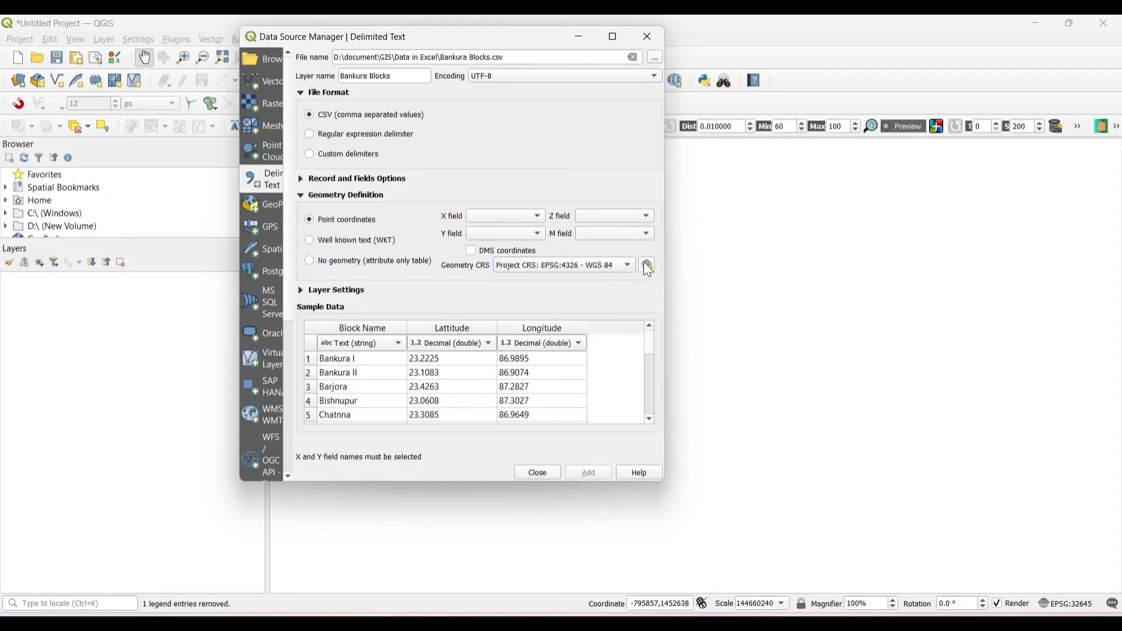
left_click(529, 218)
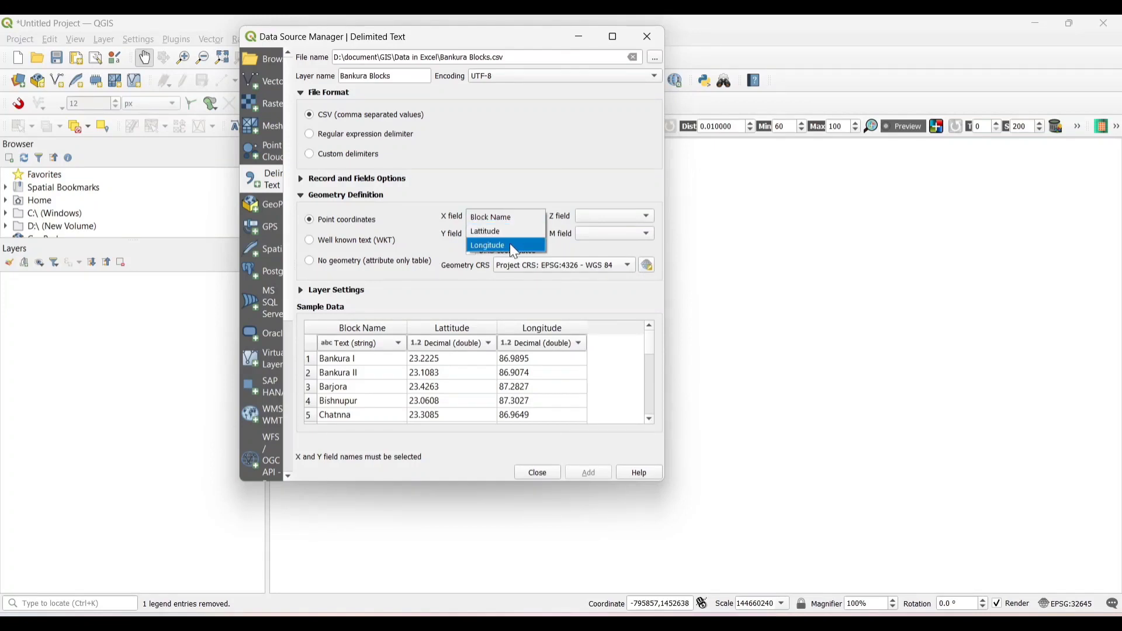
left_click(508, 246)
left_click(538, 232)
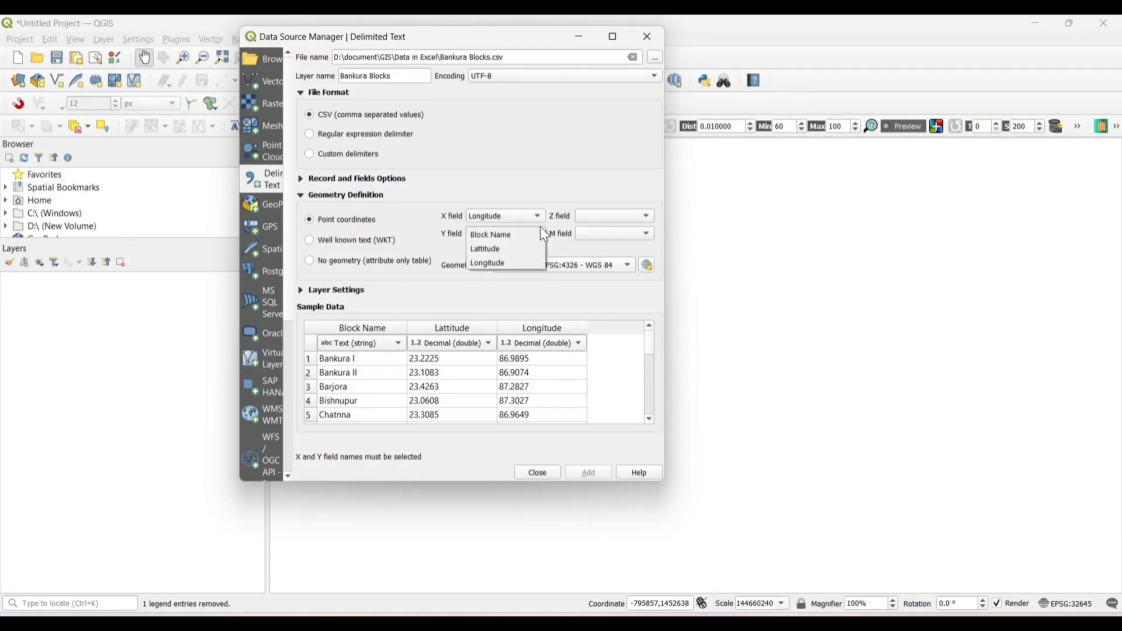
left_click(497, 250)
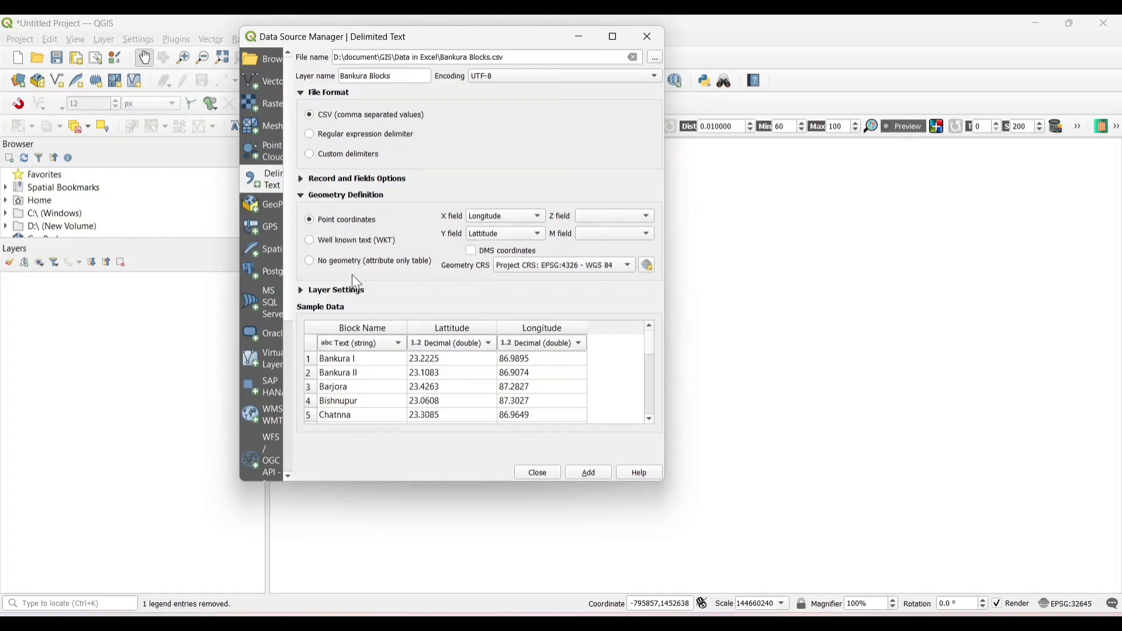
left_click(310, 262)
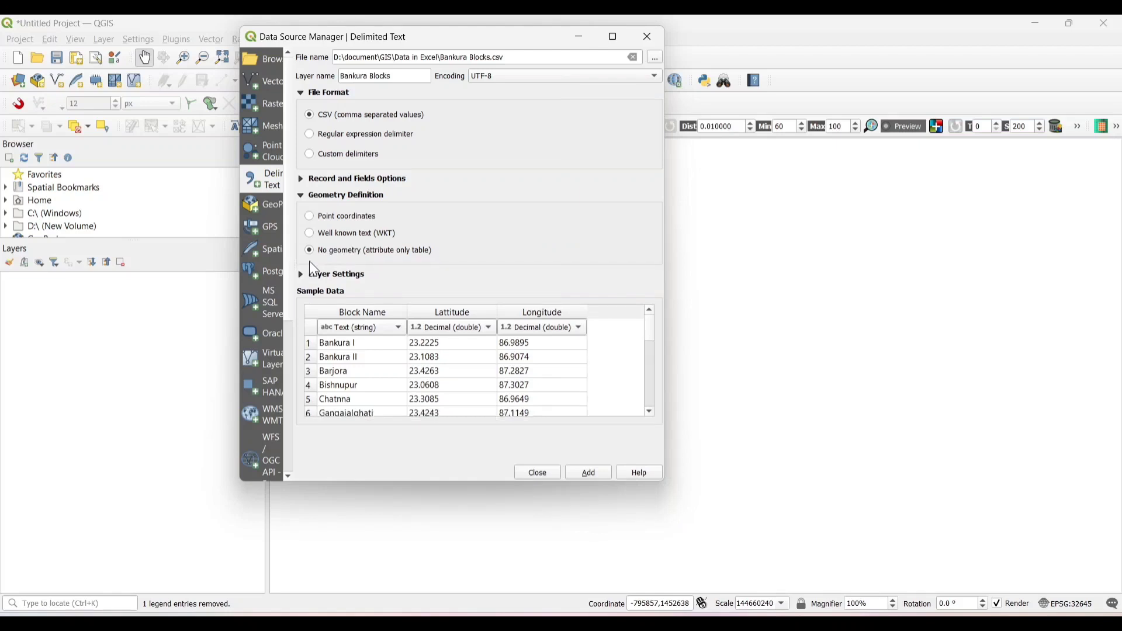
left_click(307, 215)
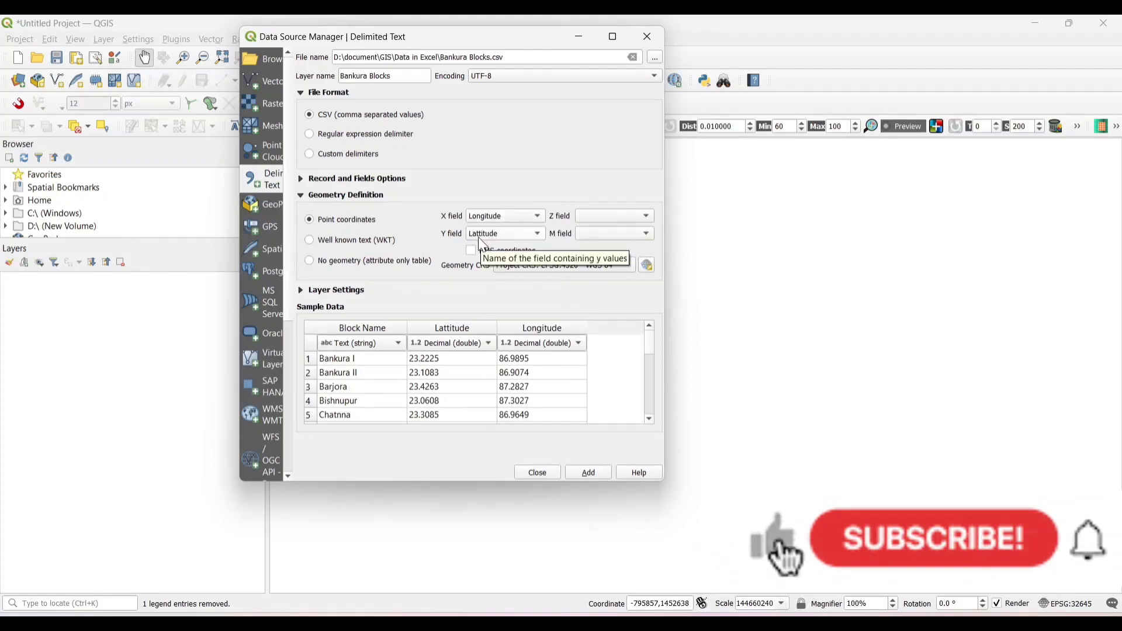
- Add the Bankura Blocks point layer and place a Google Maps basemap beneath it
left_click(589, 471)
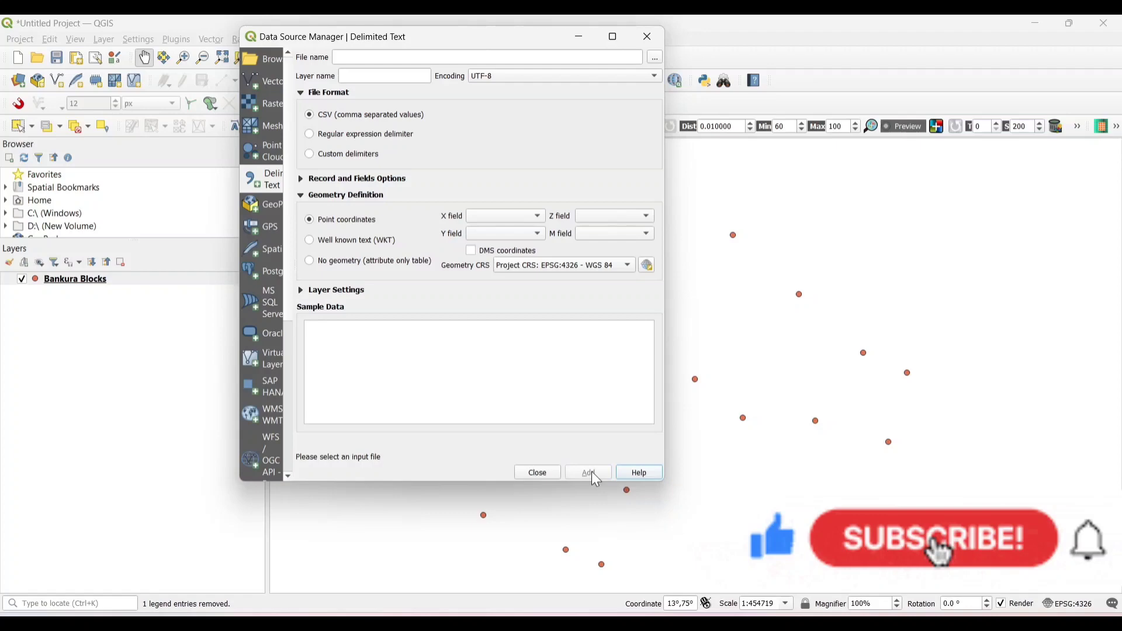
left_click(537, 472)
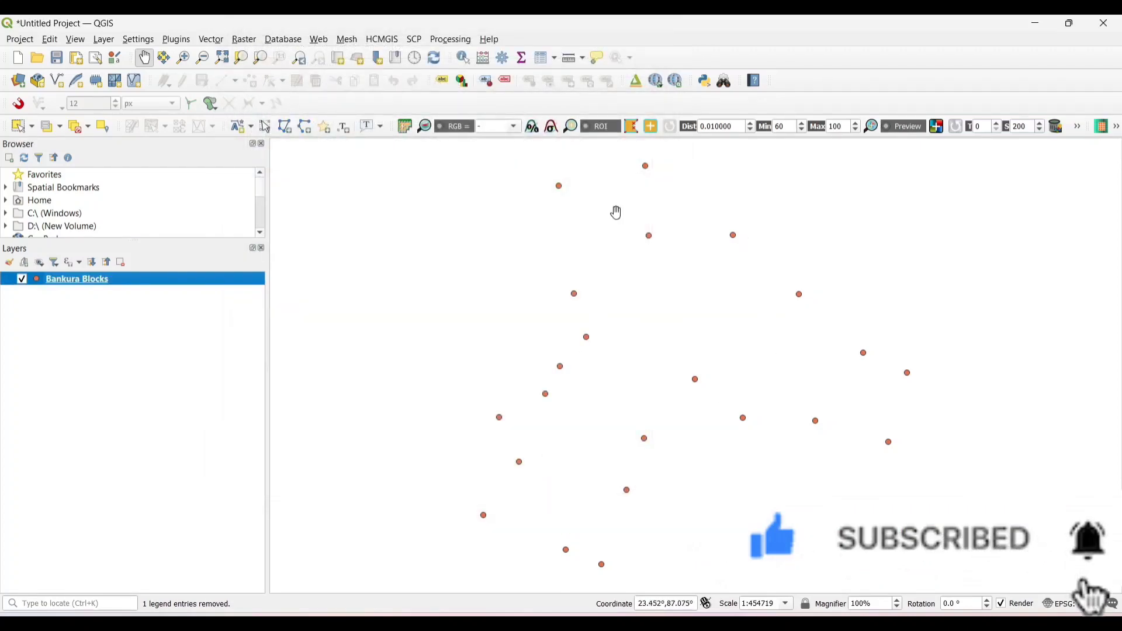
left_click(381, 39)
left_click(570, 52)
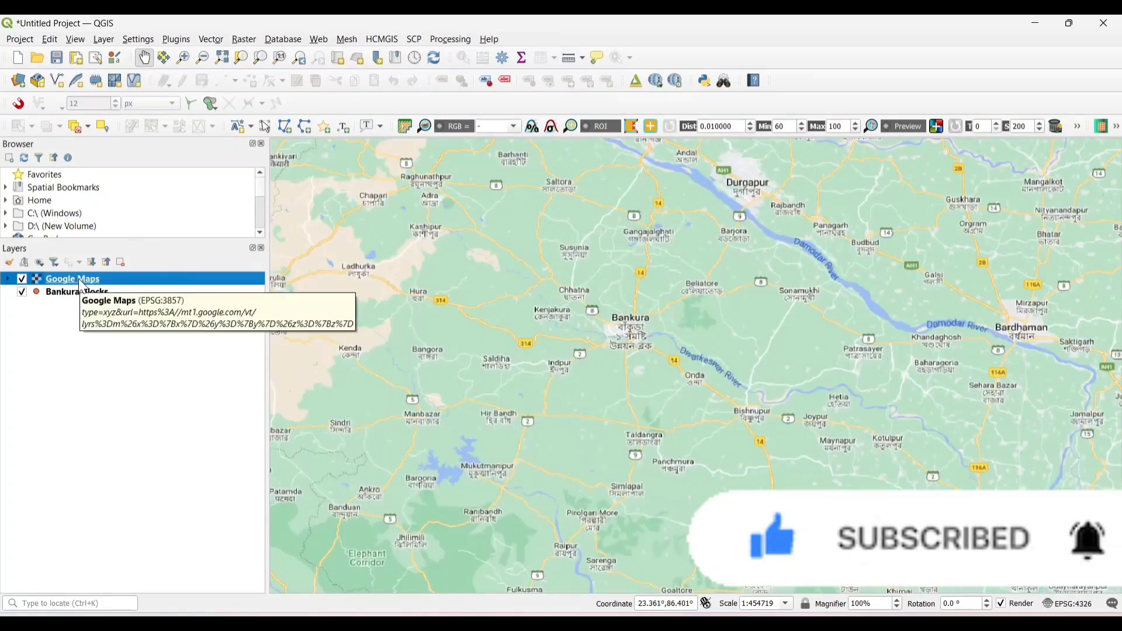
left_click_drag(72, 279, 72, 303)
left_click_drag(783, 351, 784, 307)
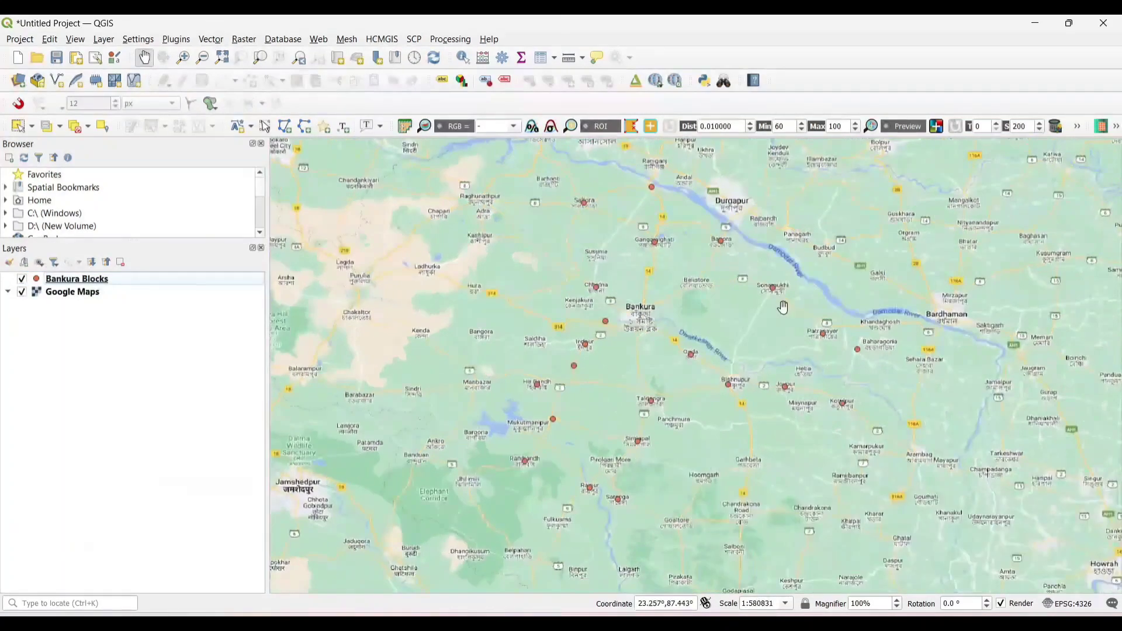
- Label the block points with Block Name using Single Labels
double_click(36, 279)
left_click(110, 142)
left_click(342, 55)
left_click(211, 70)
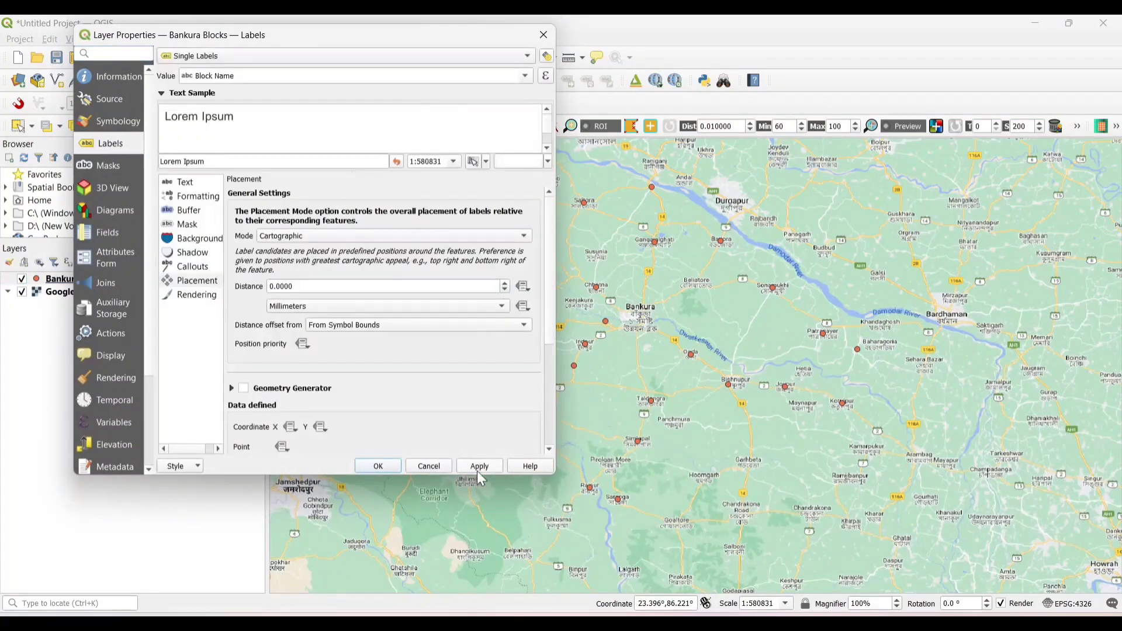
left_click(378, 466)
left_click_drag(783, 290, 690, 285)
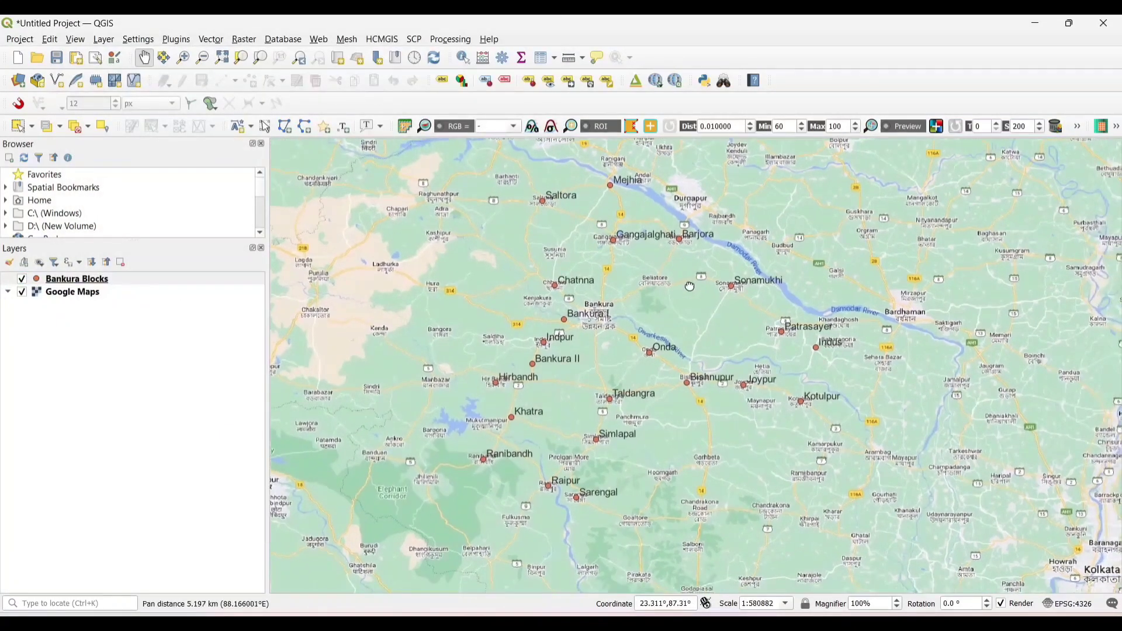
- Add the Bankura district boundary vector layer below the Bankura Blocks points
left_click(103, 39)
mouse_move(130, 88)
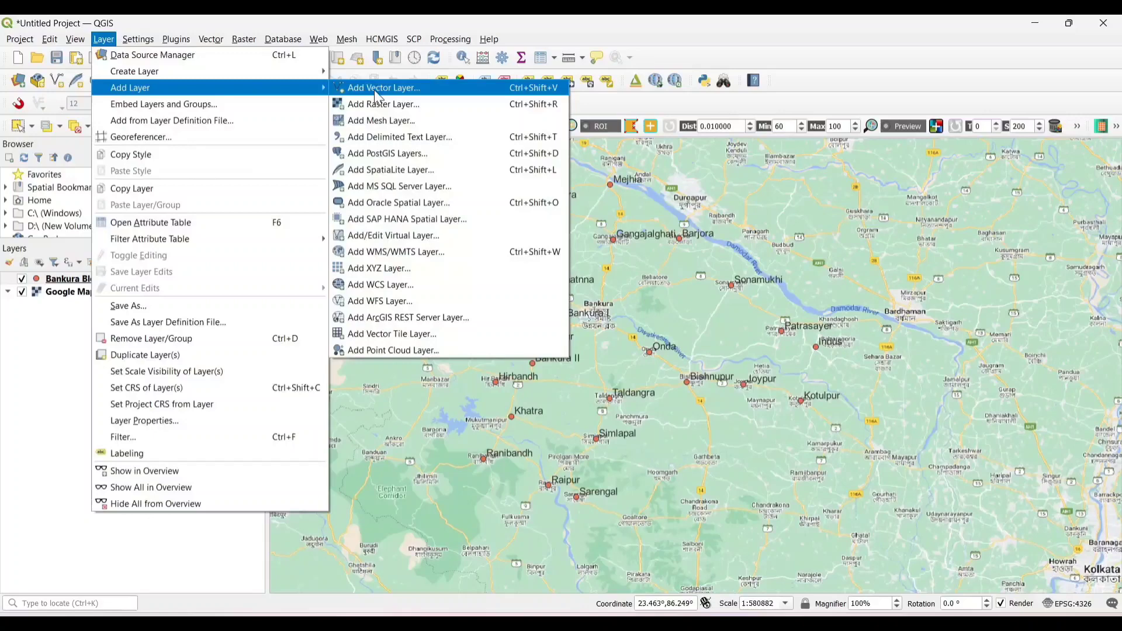
left_click(381, 88)
left_click(588, 473)
left_click(537, 472)
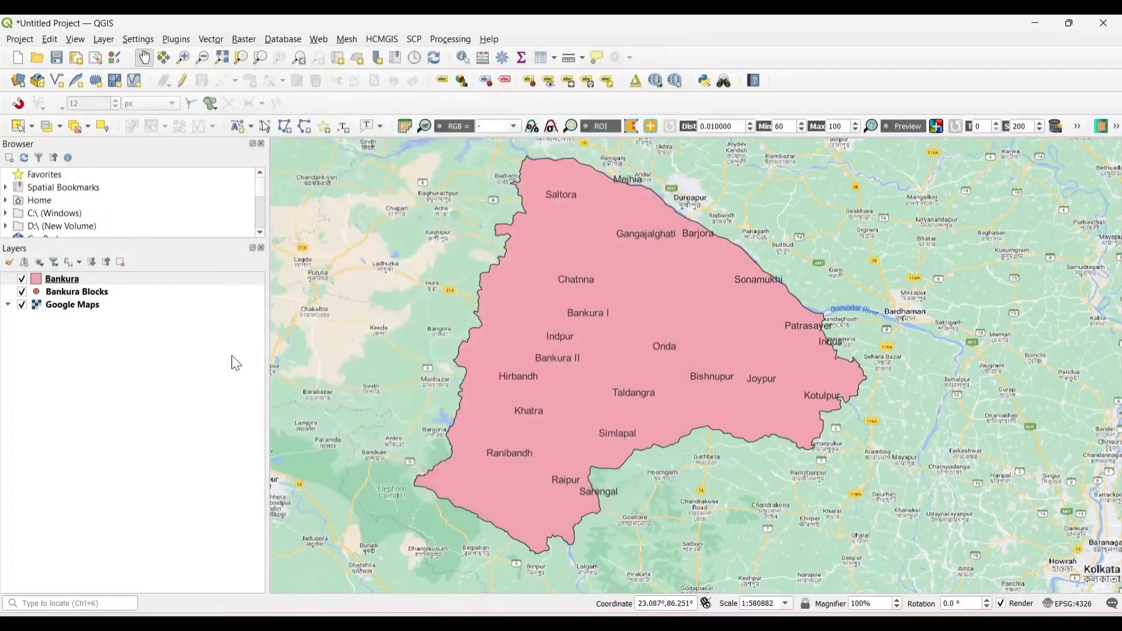
left_click_drag(62, 279, 55, 298)
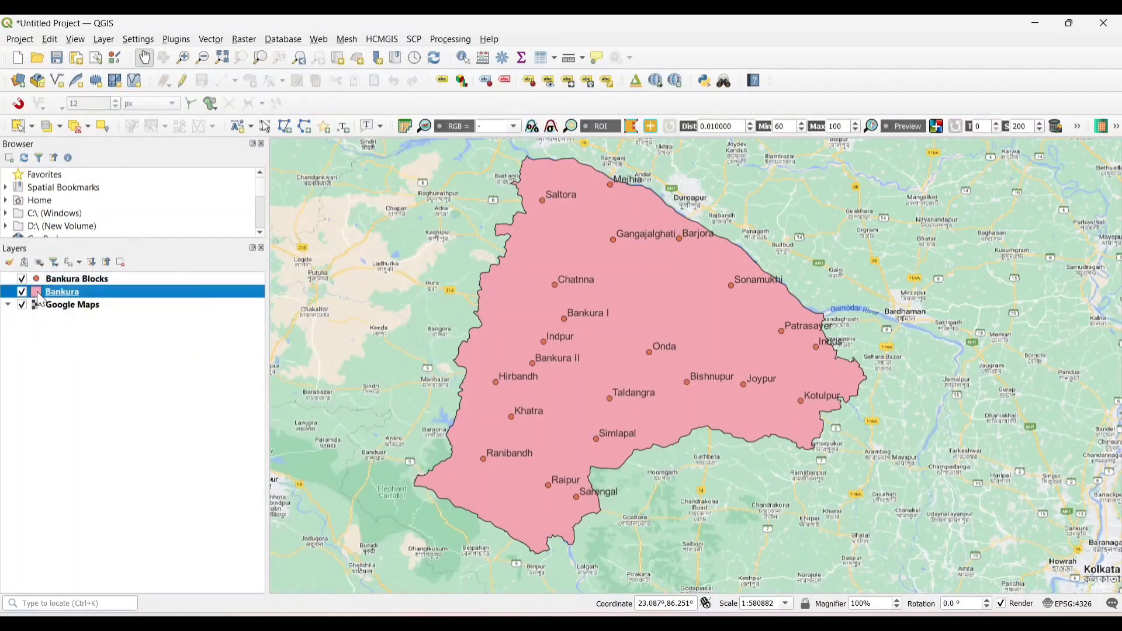
- Give the Bankura boundary polygon a light yellow fill
double_click(61, 291)
left_click(543, 184)
left_click(264, 351)
left_click(479, 466)
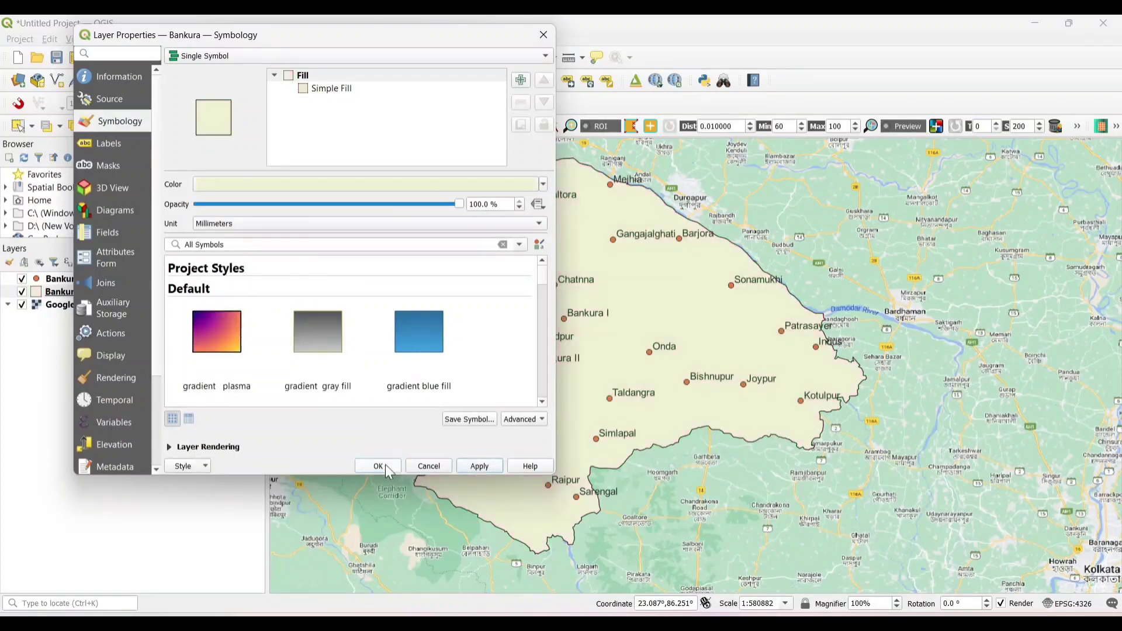
left_click(378, 465)
left_click_drag(517, 333, 528, 334)
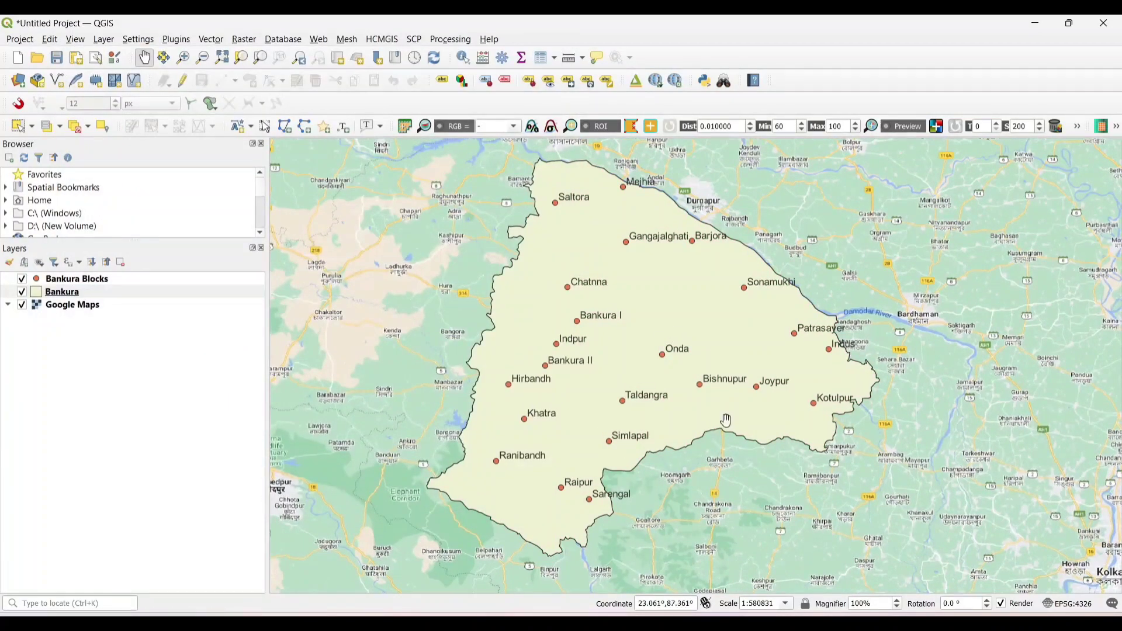